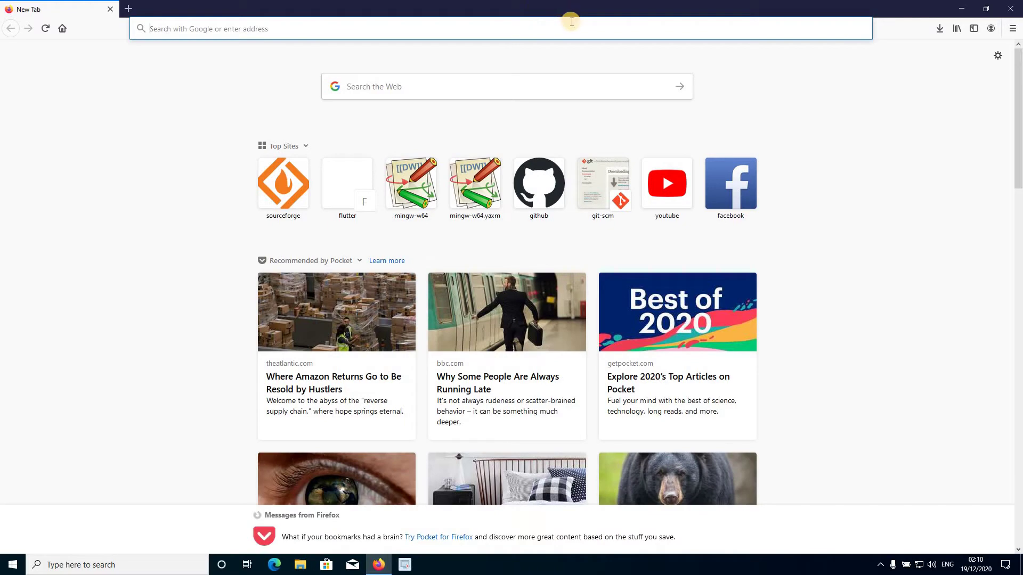
# Minimize Firefox to show the Windows desktop
pyautogui.click(961, 9)
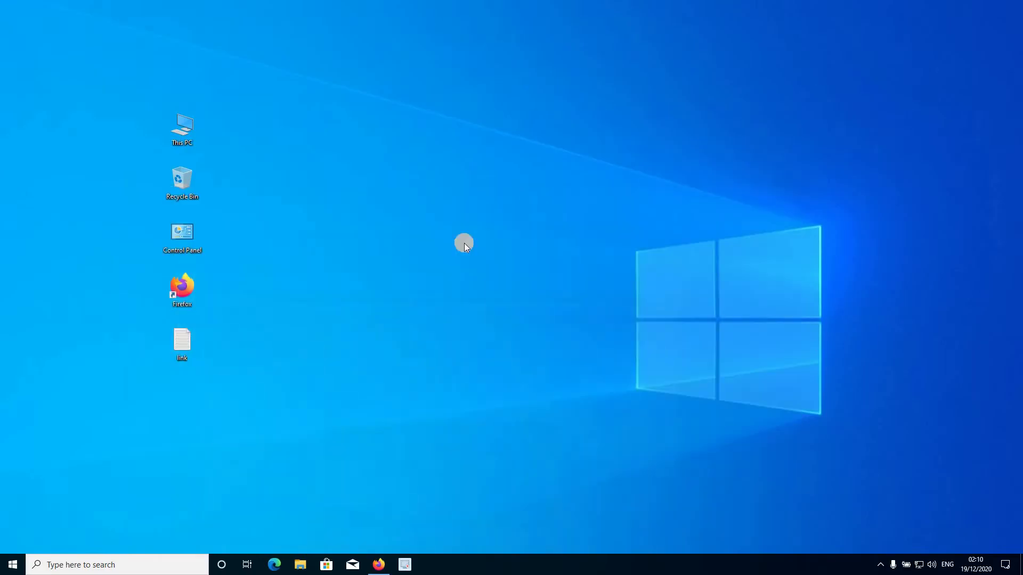
# Copy the full MinGW-w64 download URL from the 'link' text file and close Notepad
pyautogui.doubleClick(180, 336)
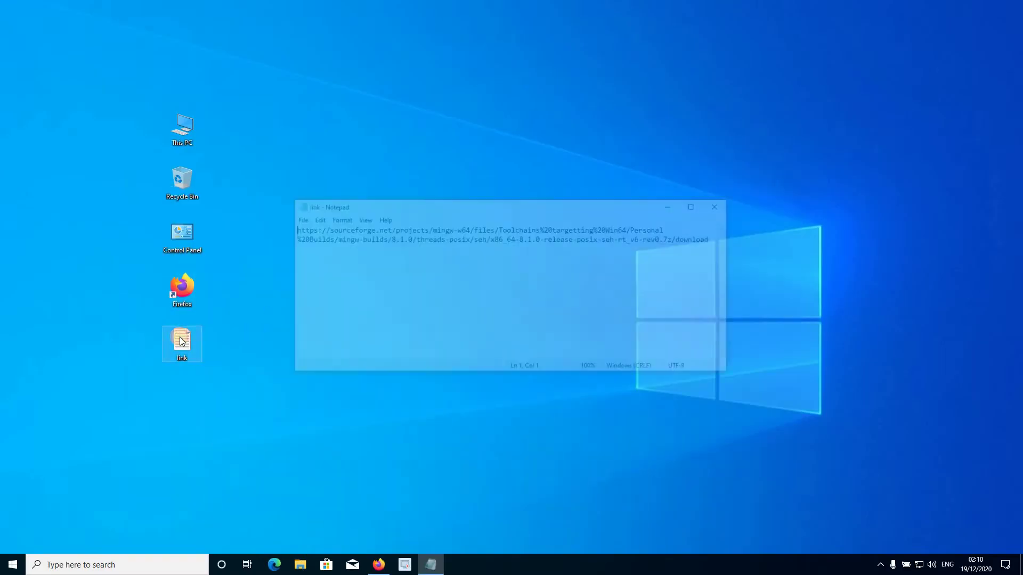
pyautogui.click(360, 230)
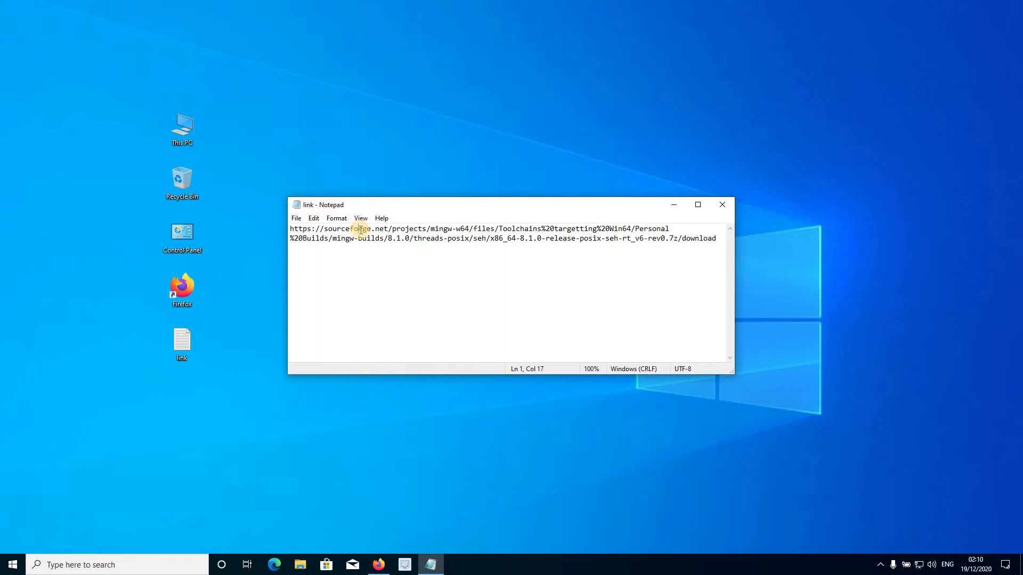
pyautogui.hotkey('ctrl', 'a')
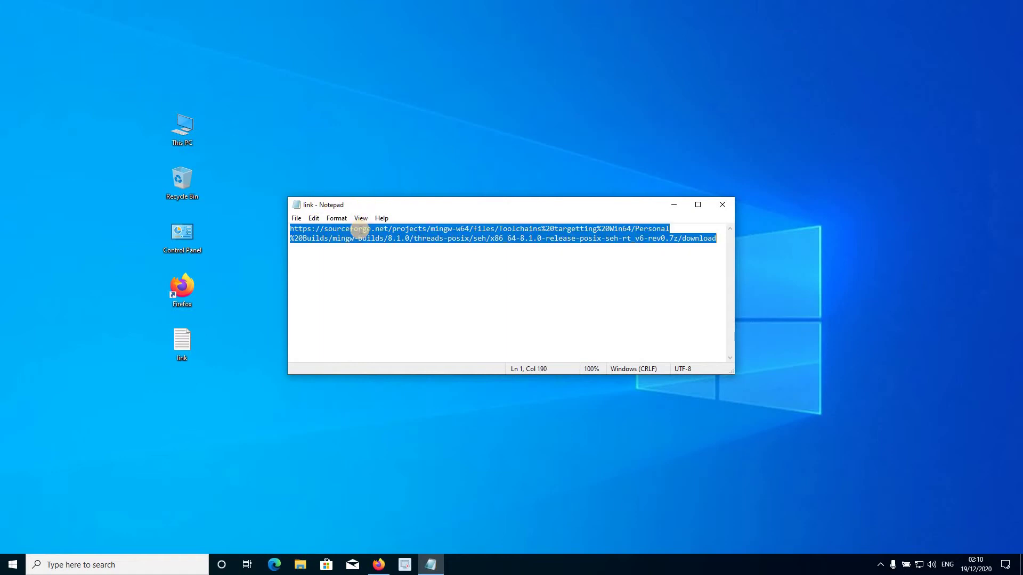
pyautogui.rightClick(359, 230)
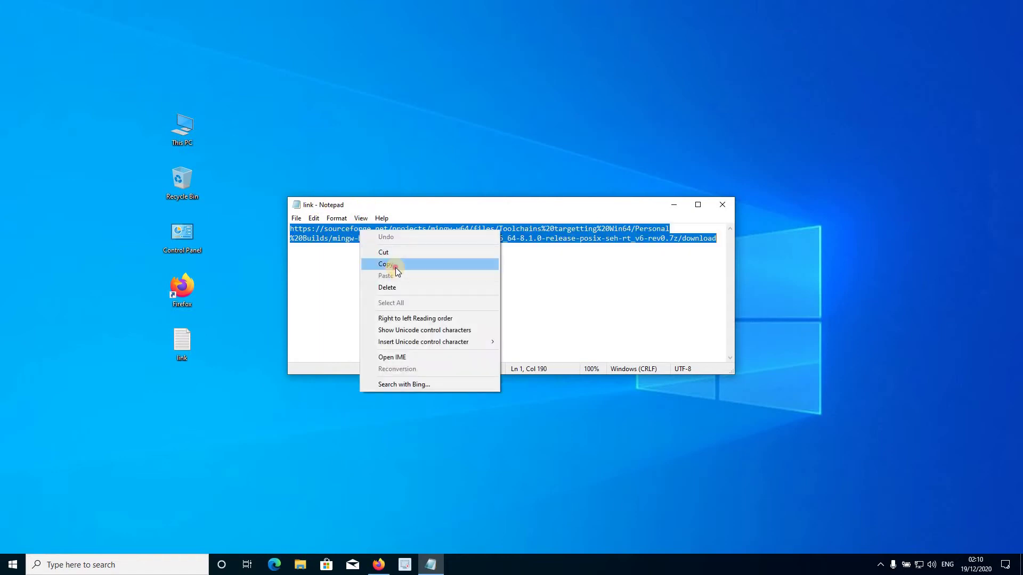
pyautogui.click(397, 266)
pyautogui.click(723, 205)
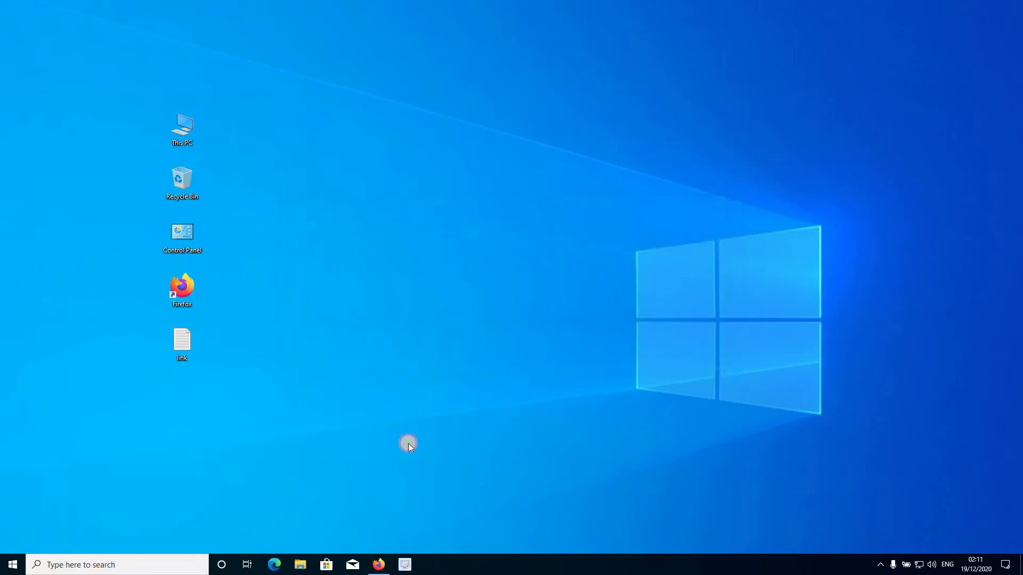
# Load the pasted SourceForge MinGW-w64 URL in Firefox, cancel the save prompt, and close Firefox
pyautogui.click(379, 564)
pyautogui.rightClick(182, 31)
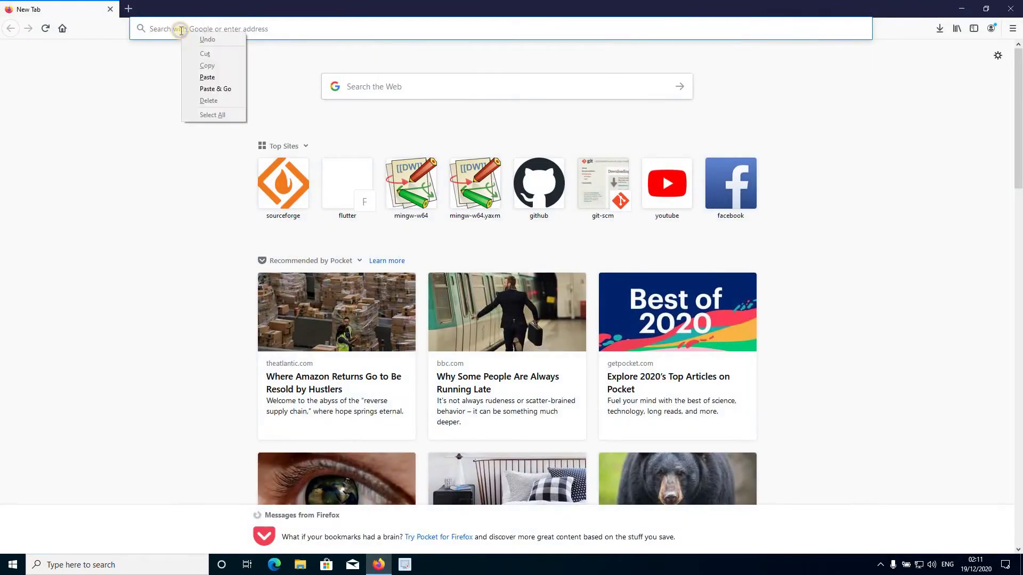
pyautogui.click(203, 78)
pyautogui.press('Return')
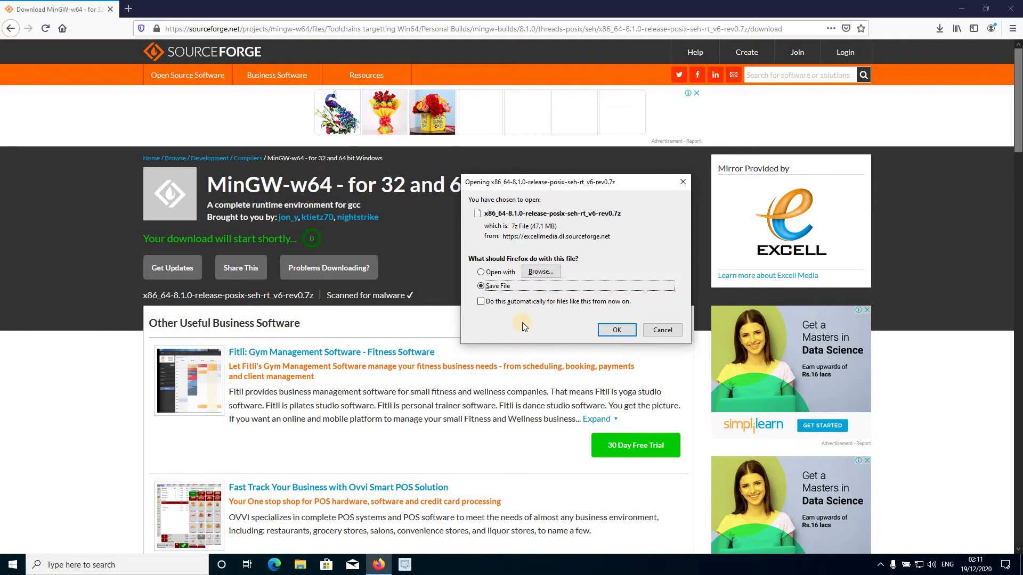
pyautogui.click(662, 330)
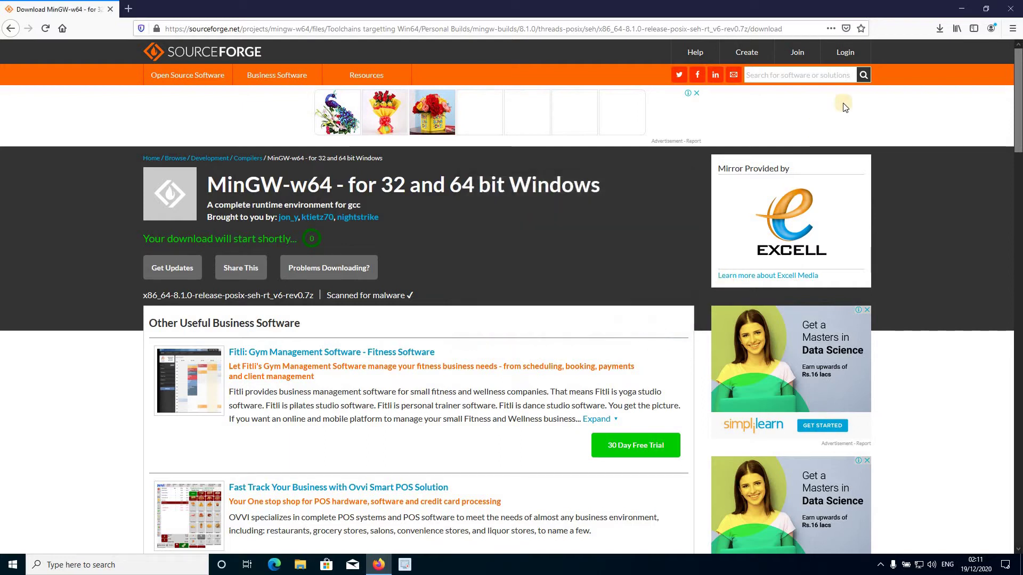
pyautogui.click(1015, 6)
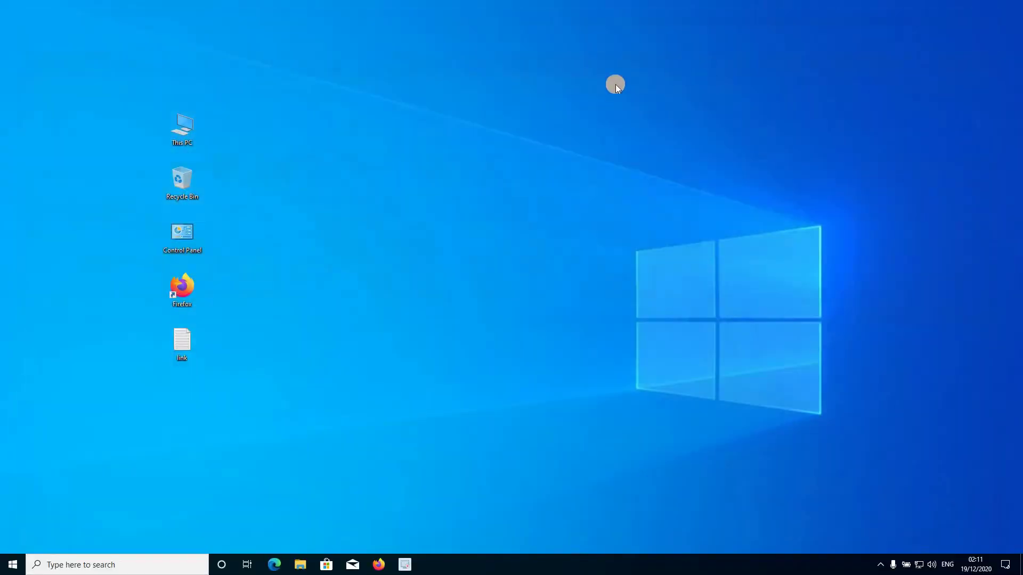
# Browse from This PC to Downloads, maximize Explorer, and select the Mingw-w64 7Z archive
pyautogui.doubleClick(179, 131)
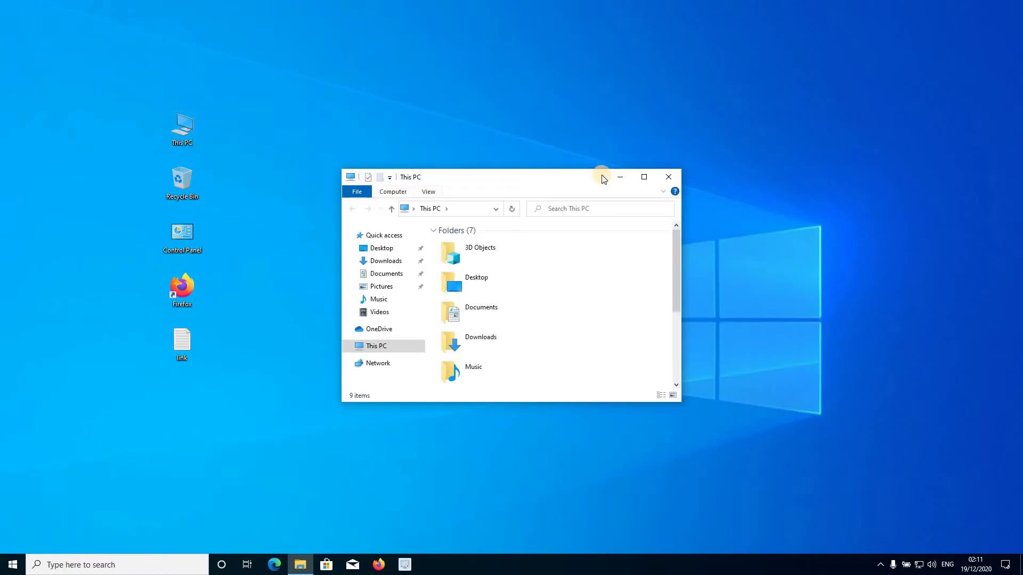
pyautogui.click(391, 263)
pyautogui.click(352, 209)
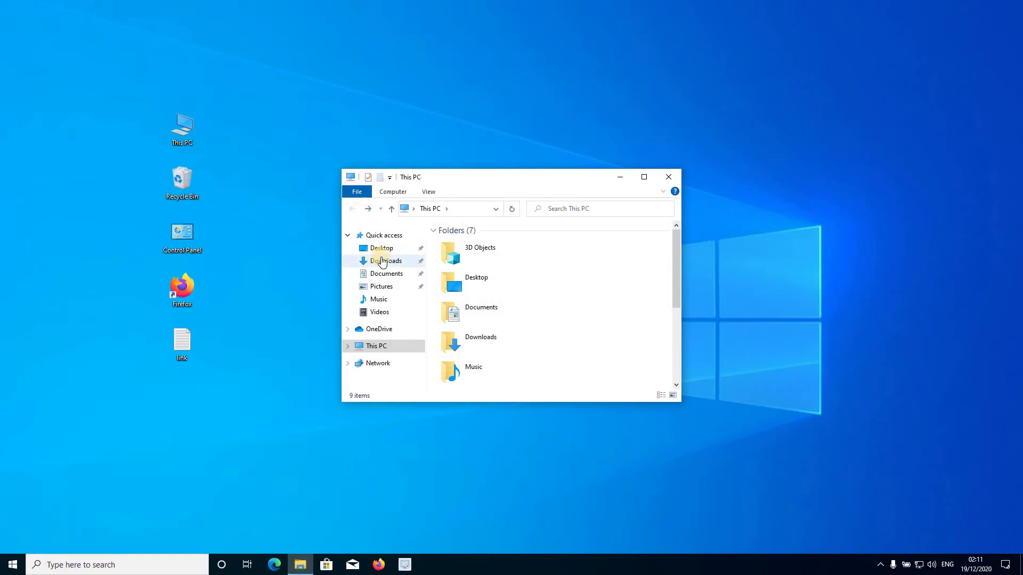
pyautogui.click(382, 261)
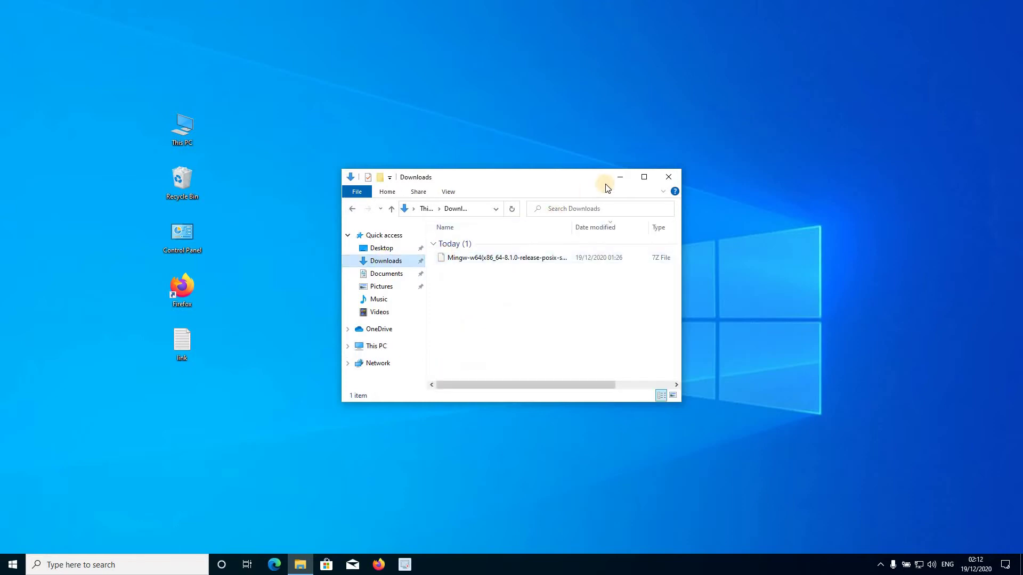
pyautogui.click(643, 178)
pyautogui.click(314, 88)
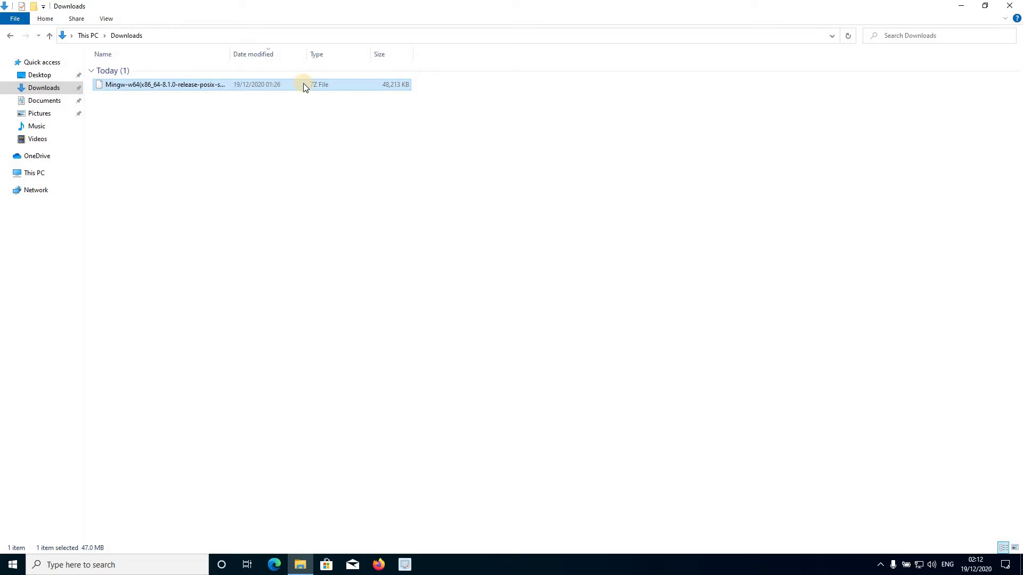
# Extract the Mingw-w64 x86_64-8.1.0 7Z archive in Downloads using 7-Zip's Extract Here
pyautogui.rightClick(303, 86)
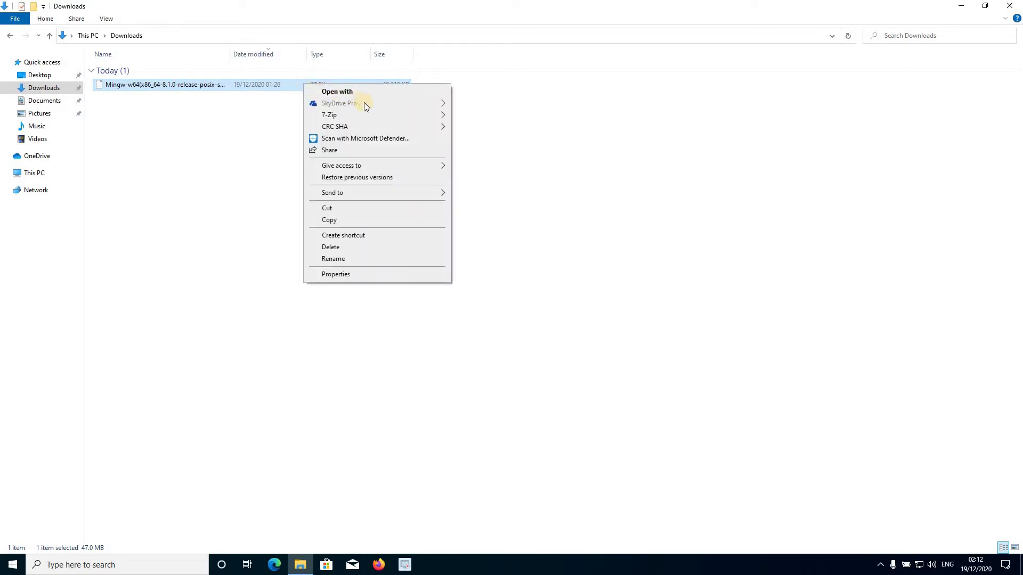
pyautogui.moveTo(411, 116)
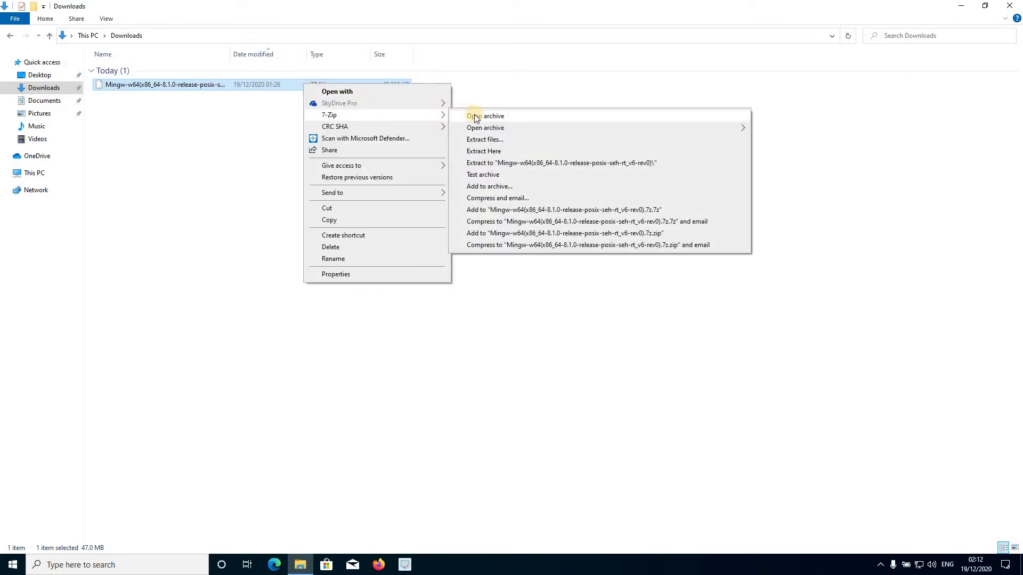
pyautogui.click(495, 150)
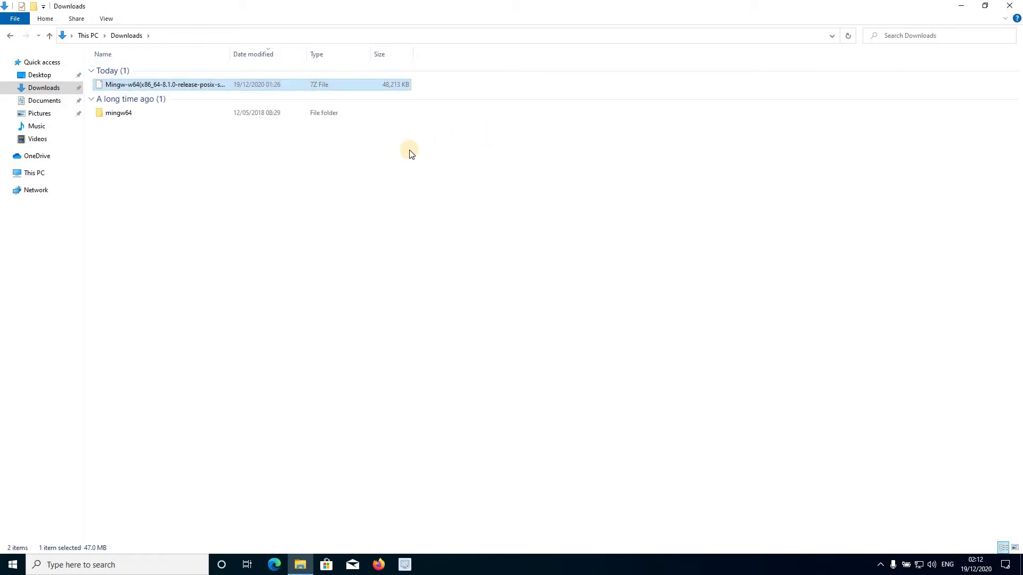
# Copy the extracted mingw64 folder from Downloads
pyautogui.click(404, 158)
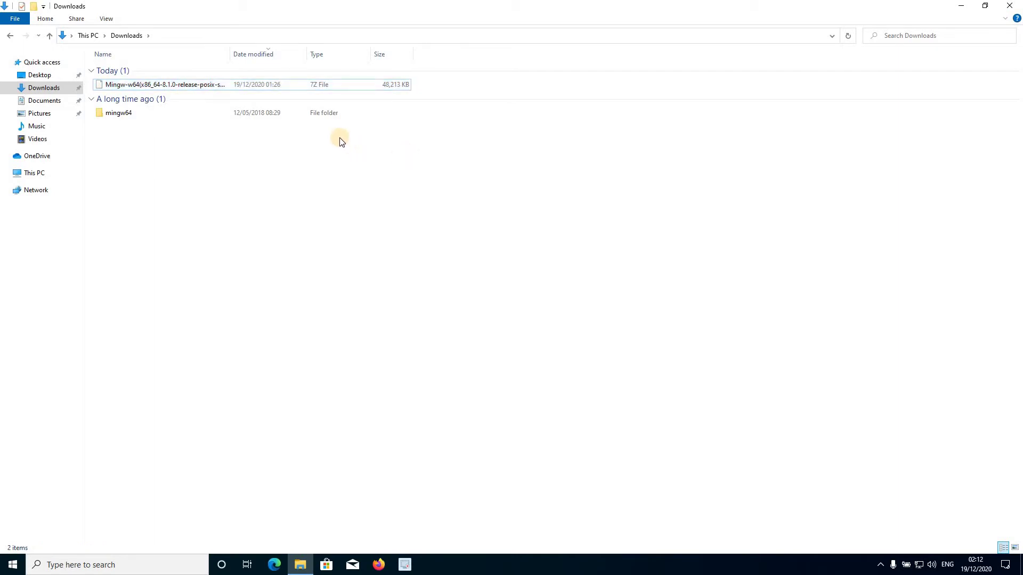
pyautogui.click(323, 112)
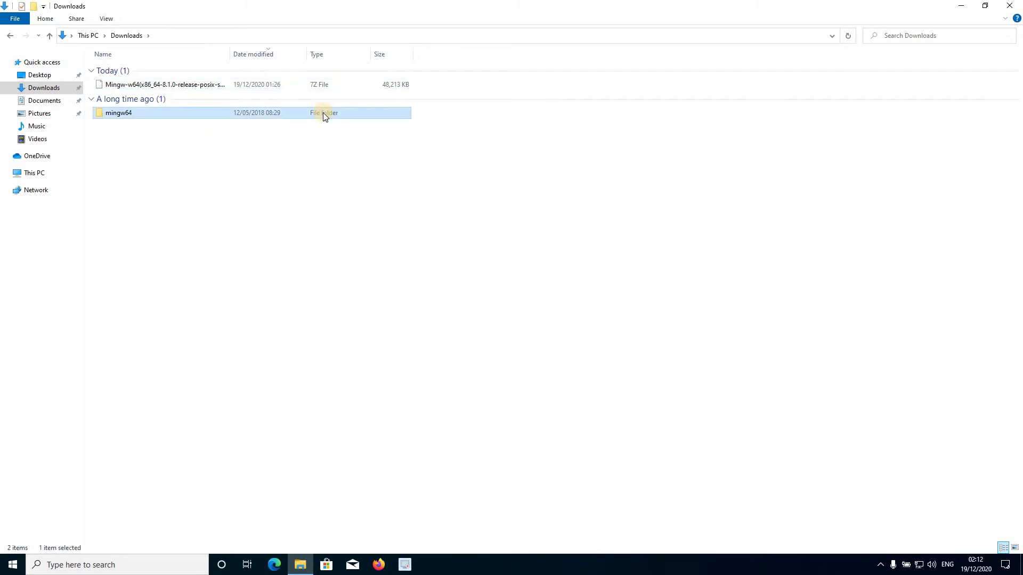
pyautogui.rightClick(323, 113)
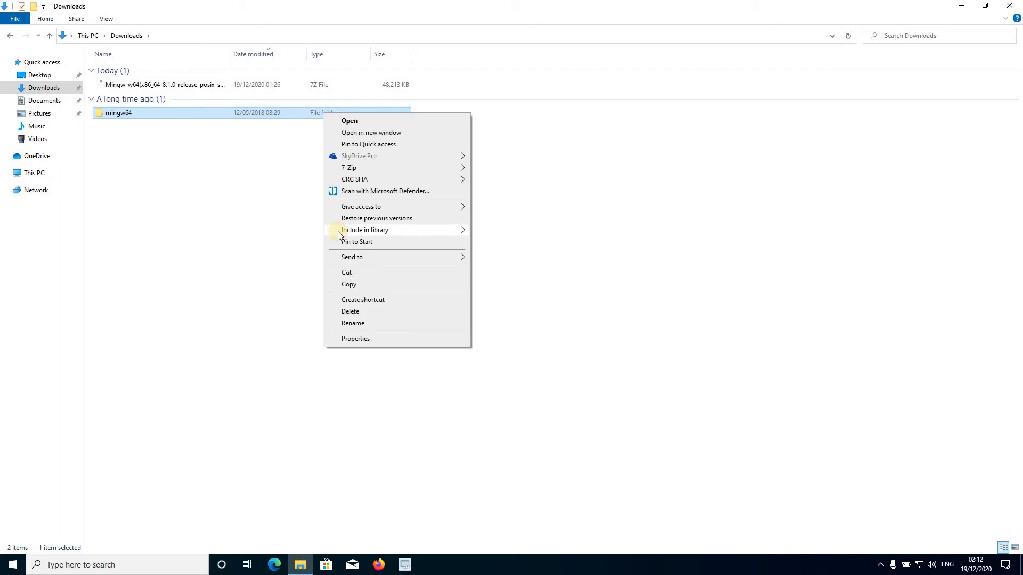
pyautogui.click(356, 283)
# Navigate through This PC and Local Disk (C:) to C:\Program Files
pyautogui.click(33, 174)
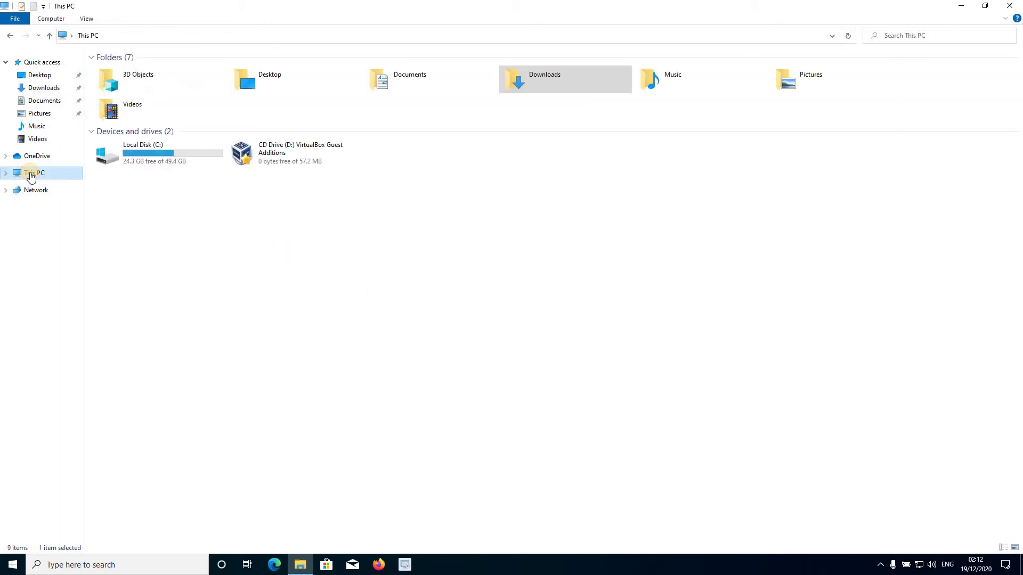
pyautogui.doubleClick(134, 154)
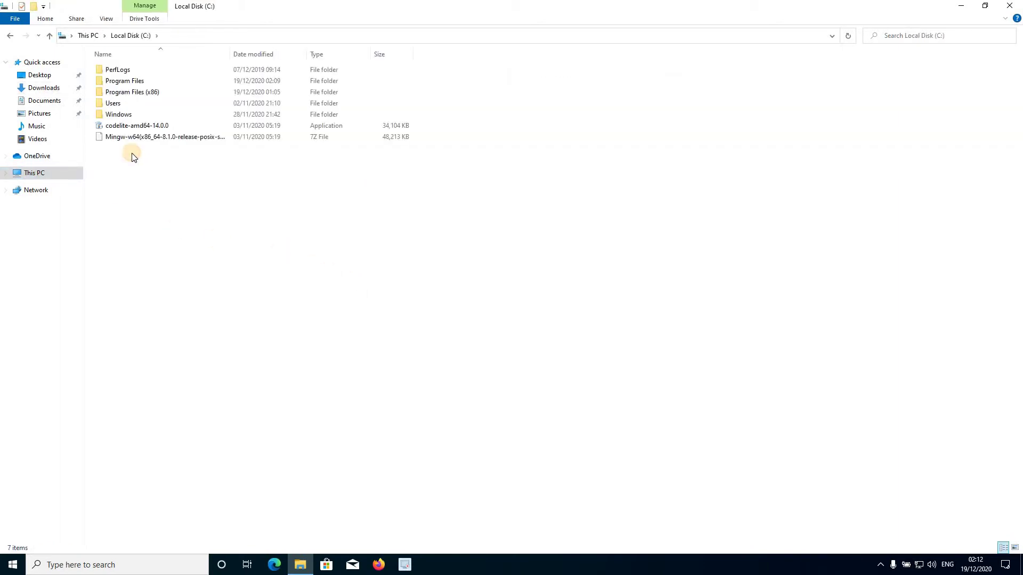
pyautogui.doubleClick(130, 79)
# Paste mingw64 into C:\Program Files and expand the copy progress to show more details
pyautogui.rightClick(506, 110)
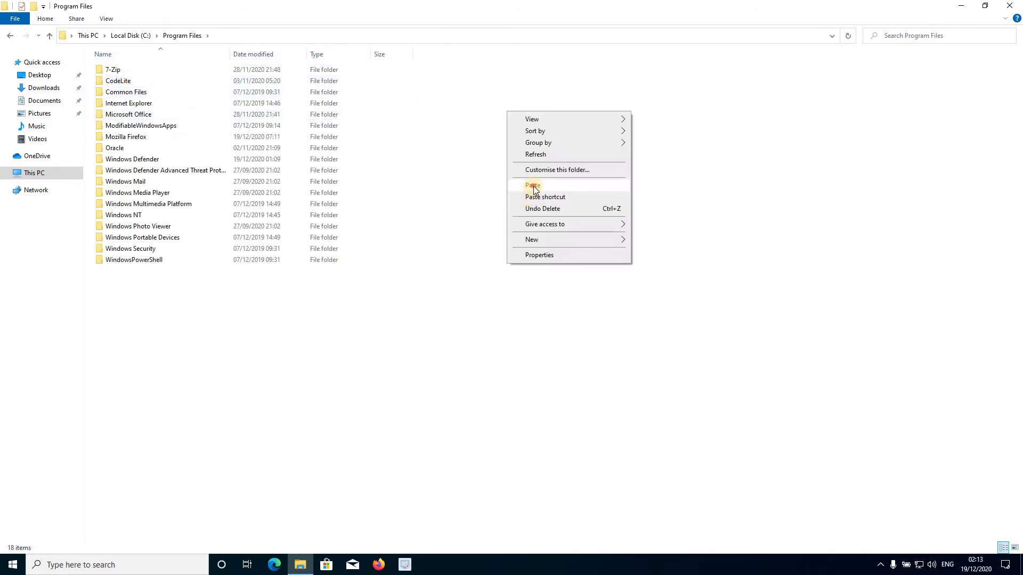
pyautogui.click(533, 186)
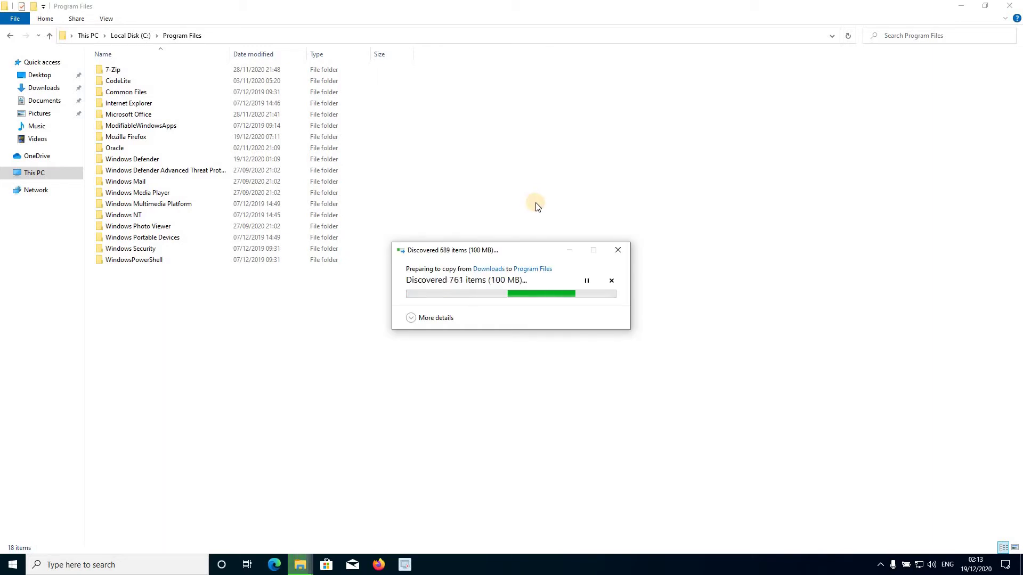
pyautogui.click(439, 318)
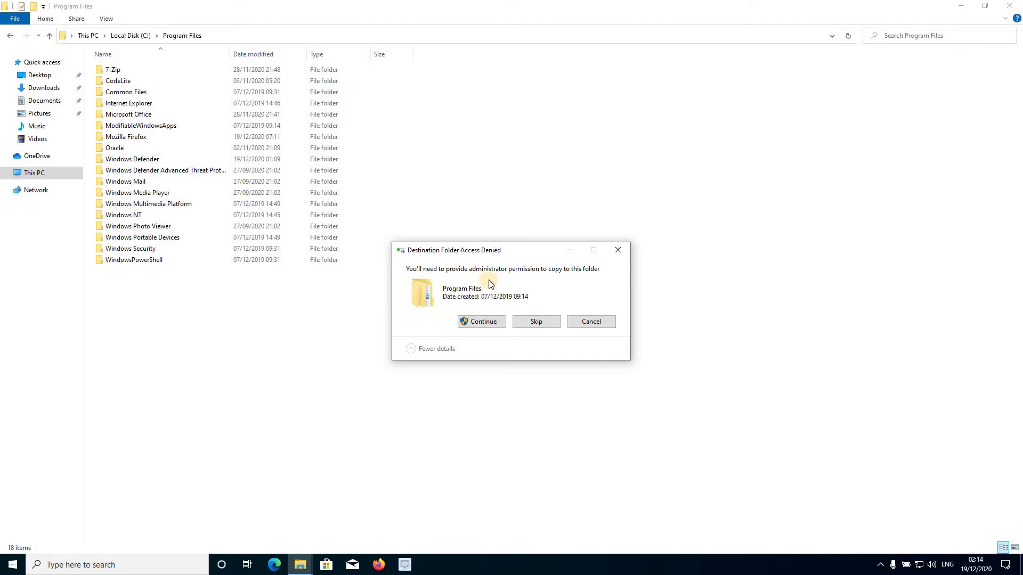
# Grant administrator permission so all 13,536 items copy, then close File Explorer
pyautogui.click(490, 322)
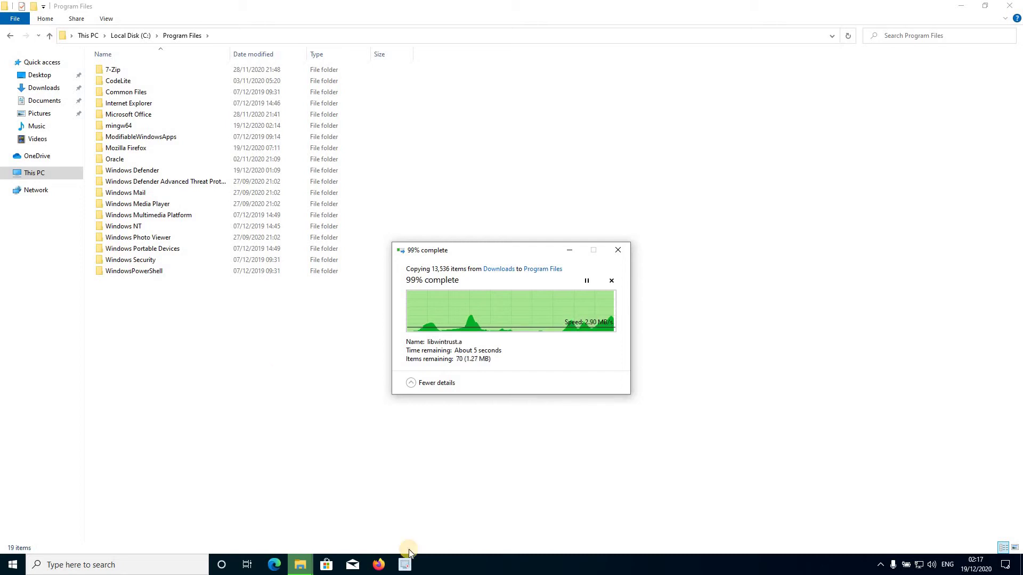
pyautogui.click(474, 466)
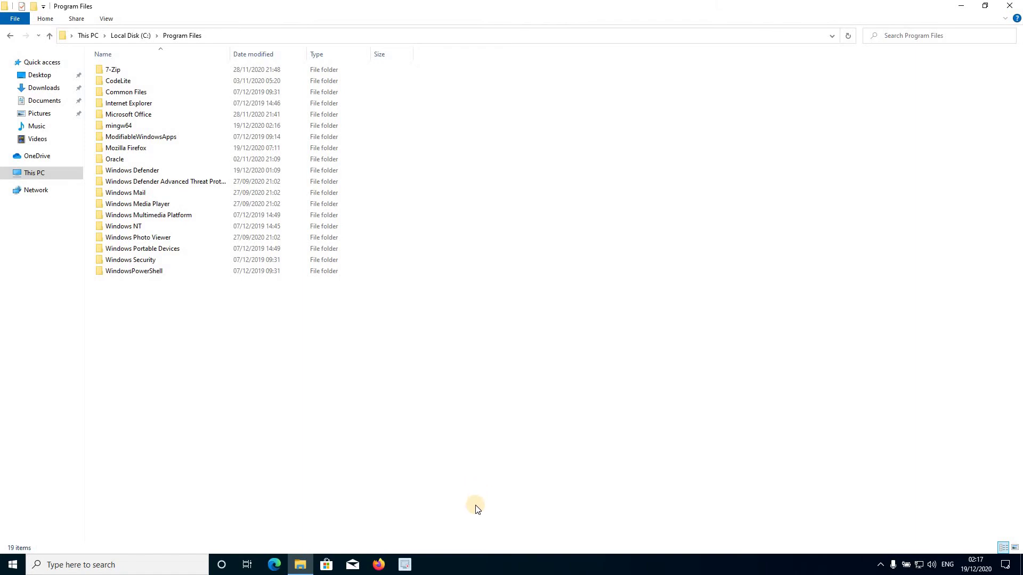
pyautogui.click(1009, 5)
# Refresh the desktop, then open Control Panel maximized with its search box active
pyautogui.rightClick(590, 141)
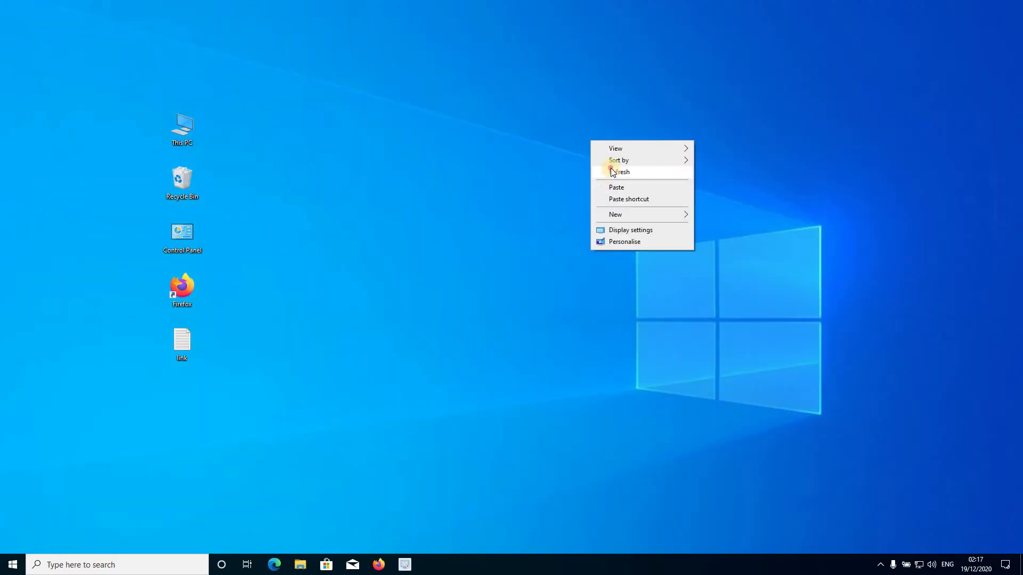
pyautogui.click(610, 169)
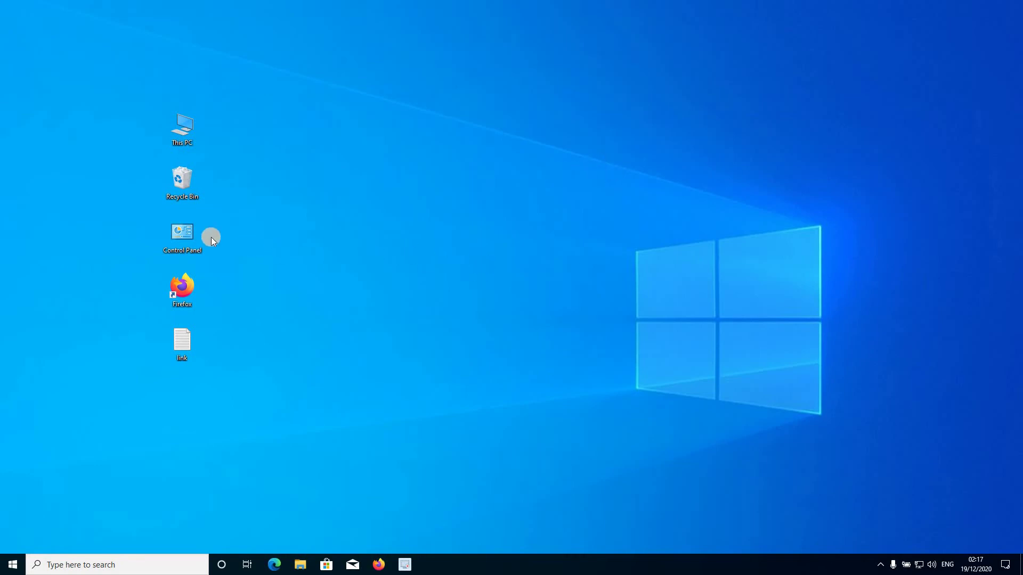
pyautogui.doubleClick(187, 234)
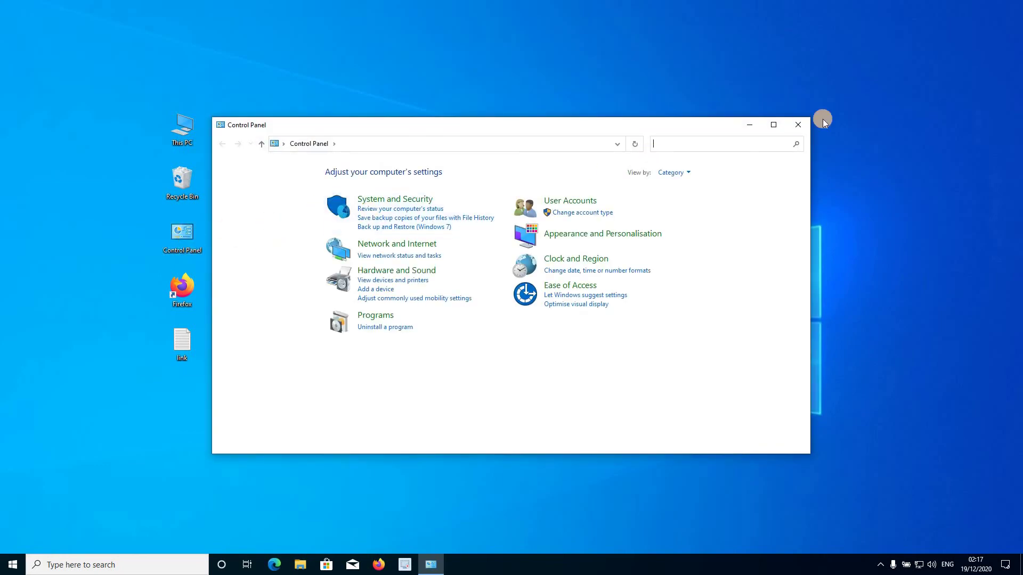
pyautogui.click(773, 126)
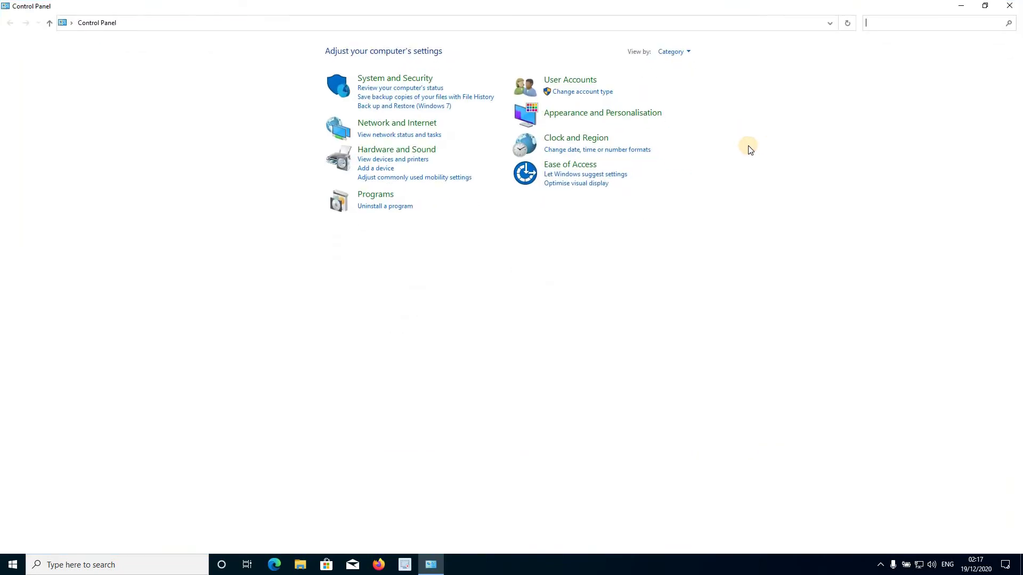
pyautogui.click(875, 21)
# Search Control Panel for 'environment variables'
pyautogui.write('en')
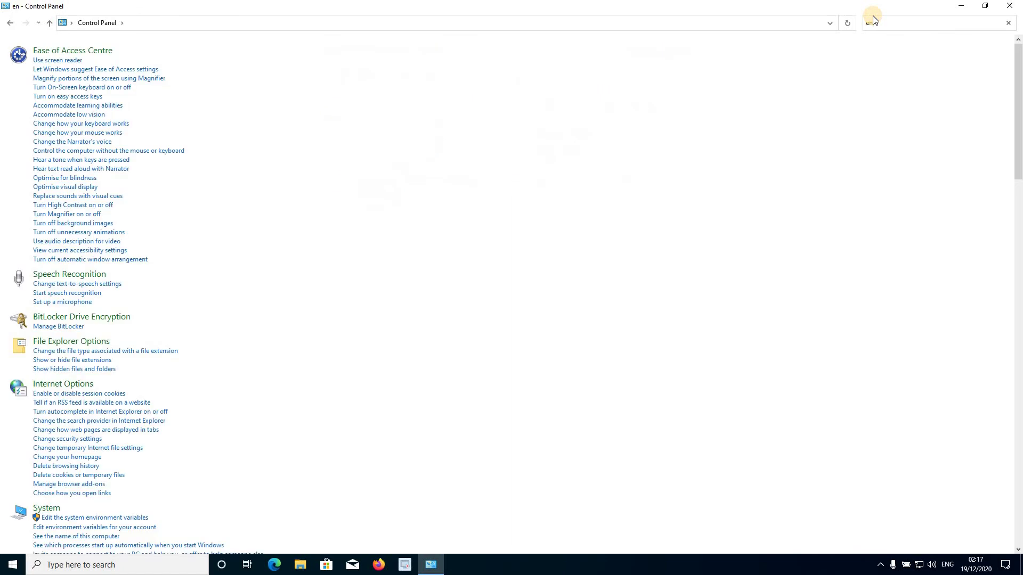
pyautogui.write('vironm')
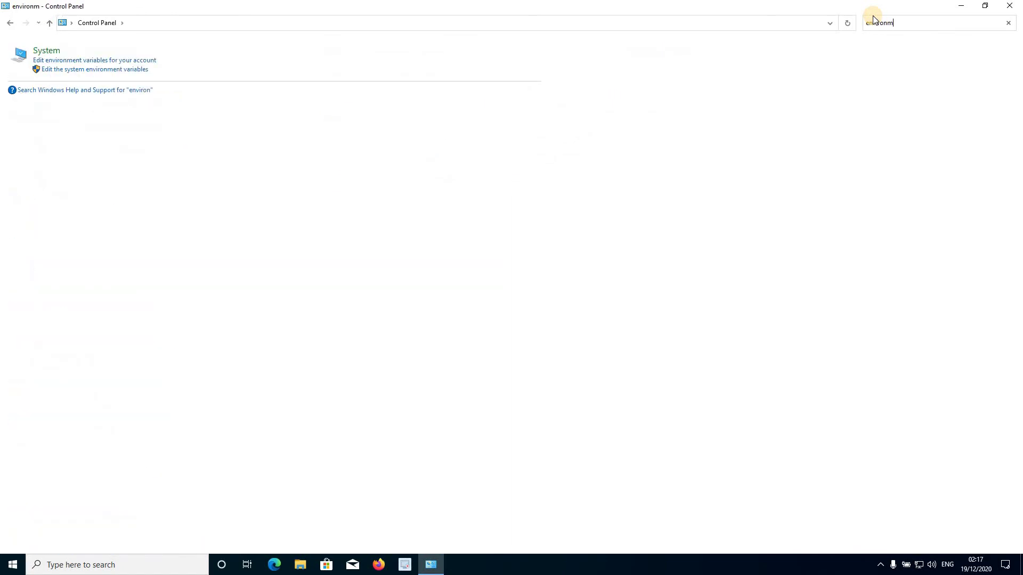
pyautogui.write('ent variables')
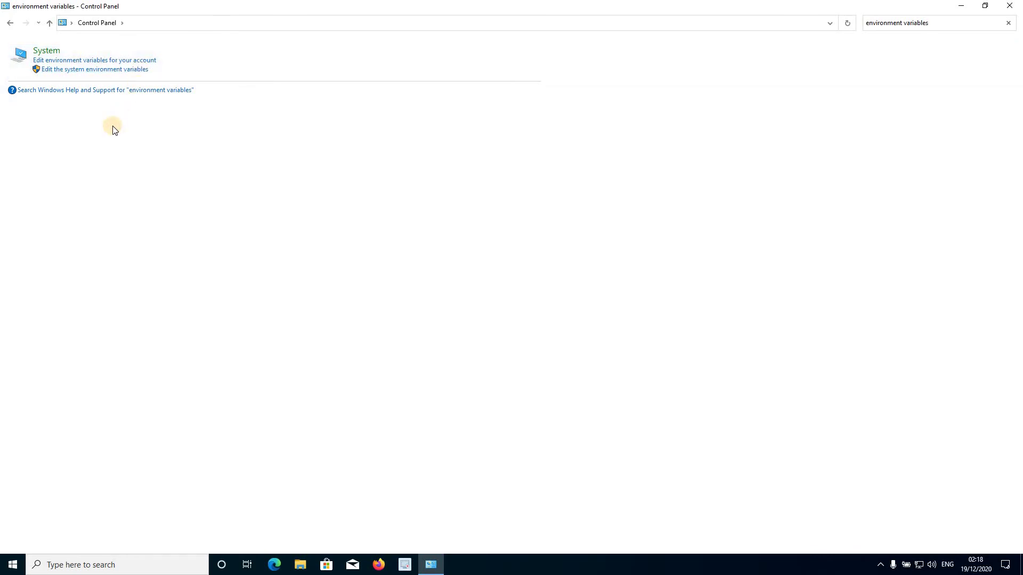
# Open the system Path variable for editing from Environment Variables, then minimize Control Panel
pyautogui.click(91, 70)
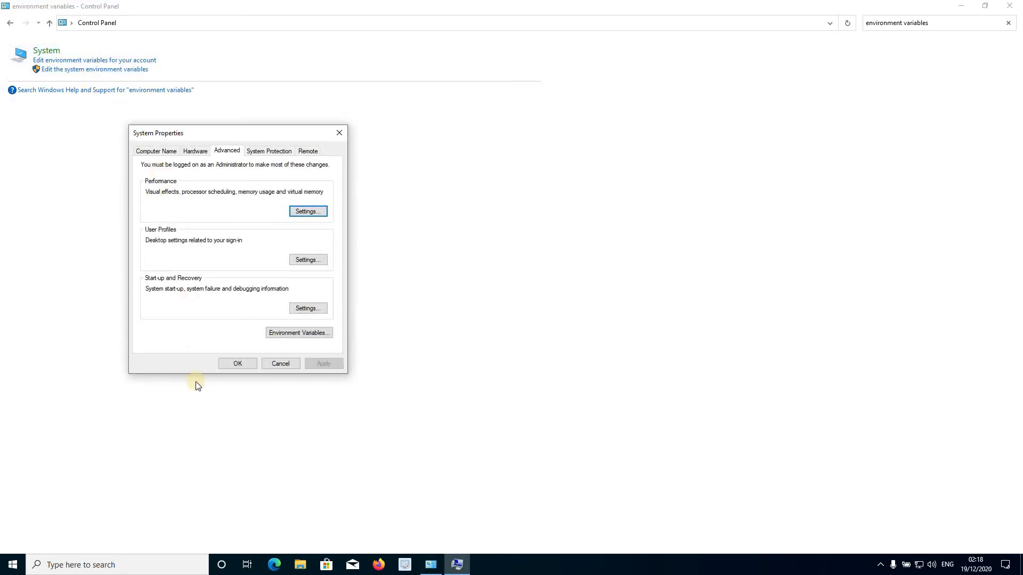
pyautogui.click(292, 333)
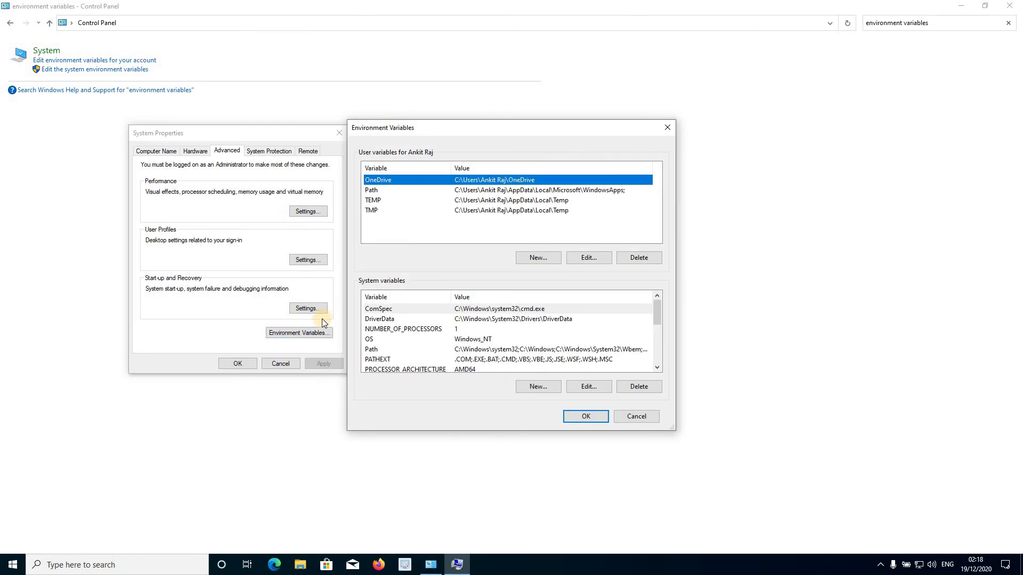
pyautogui.click(377, 350)
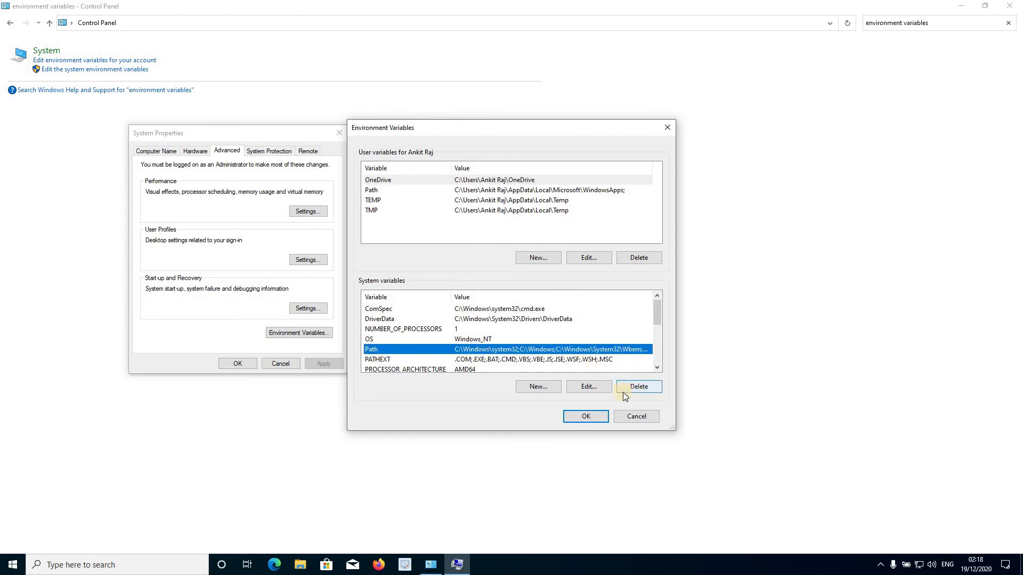
pyautogui.click(595, 387)
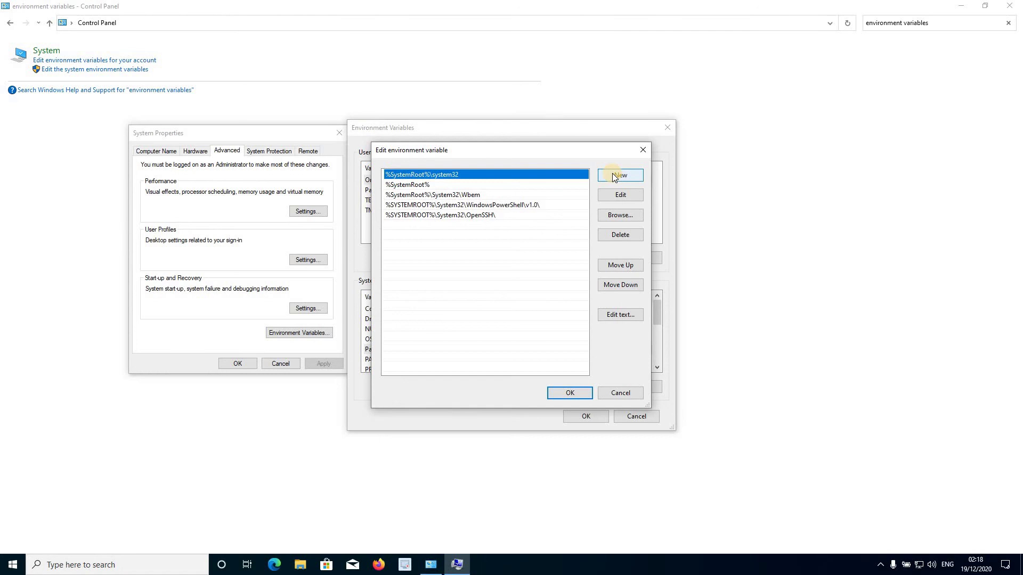
pyautogui.click(472, 270)
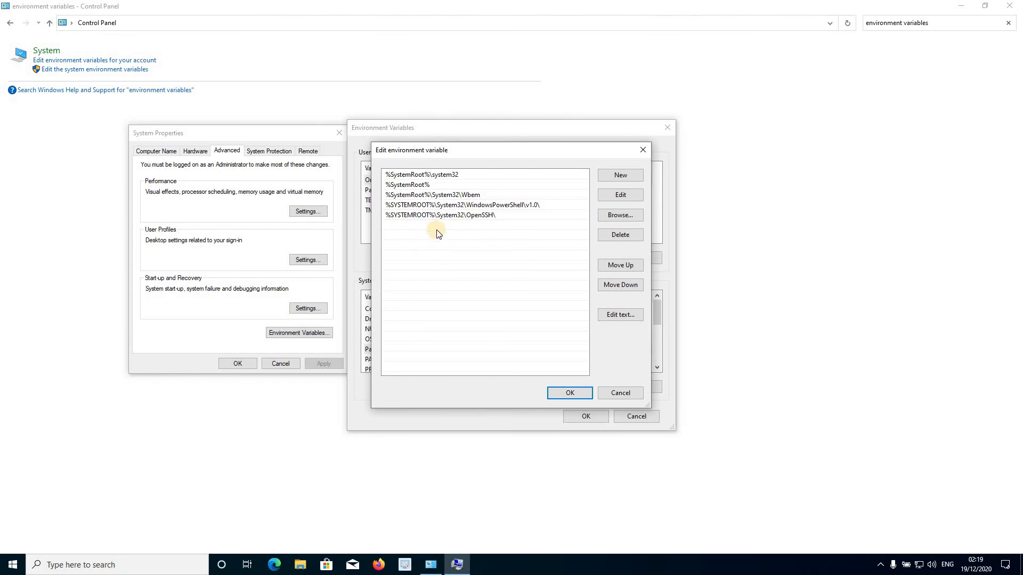
pyautogui.click(960, 5)
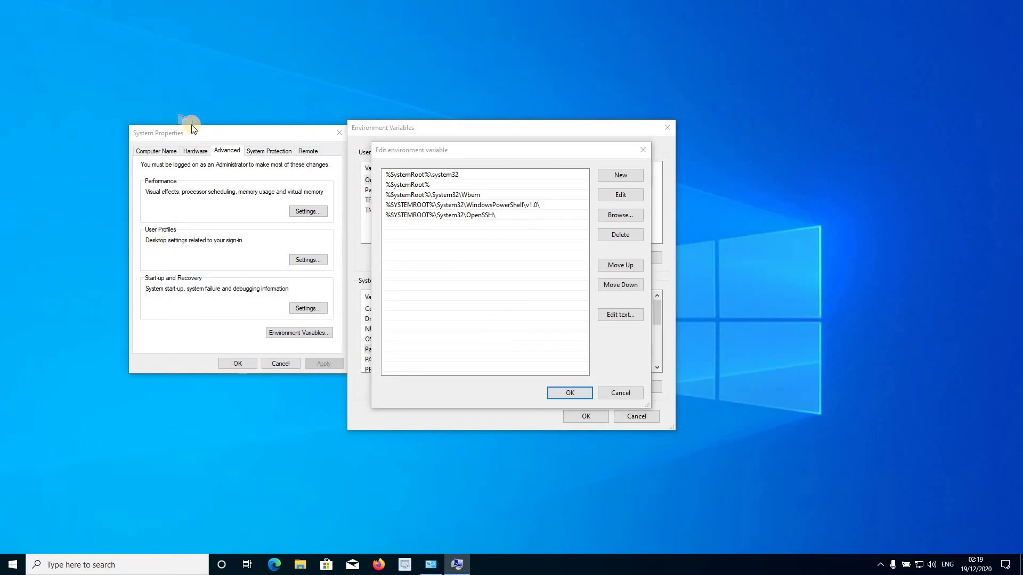
# Browse from This PC to C:\Program Files\mingw64\bin in a maximized File Explorer
pyautogui.moveTo(190, 118); pyautogui.dragTo(202, 88)
pyautogui.doubleClick(187, 86)
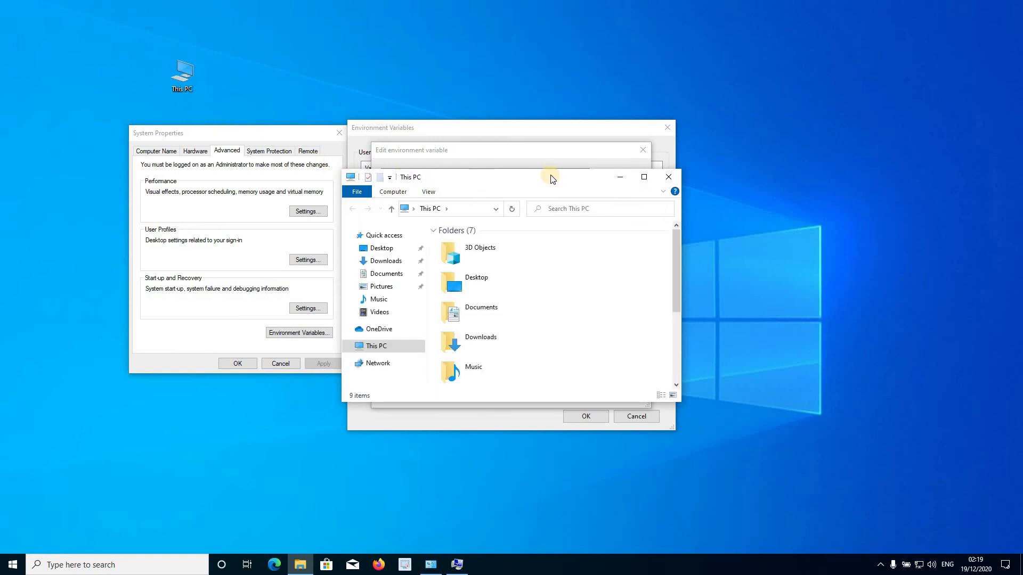
pyautogui.click(644, 177)
pyautogui.doubleClick(162, 160)
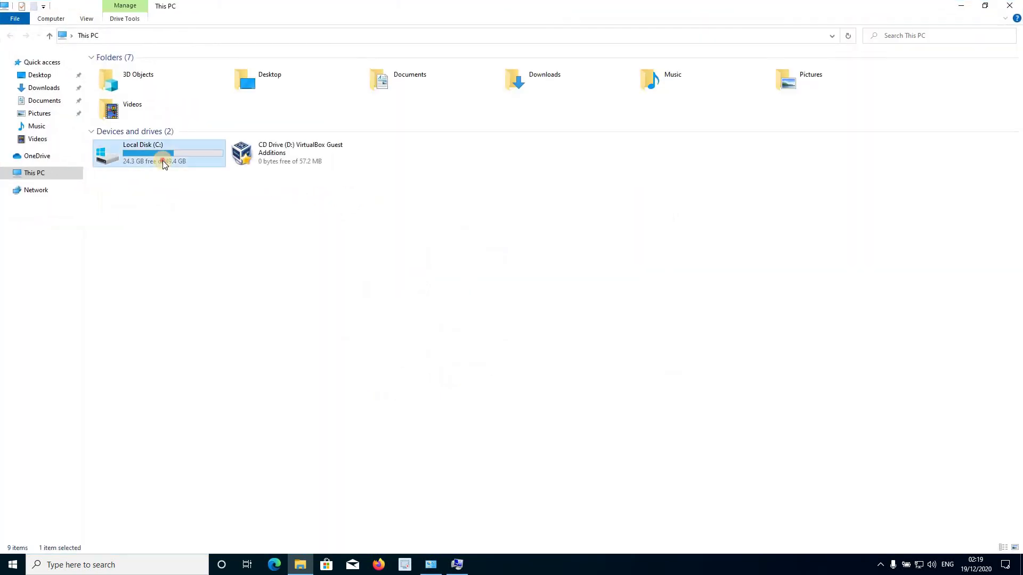
pyautogui.doubleClick(122, 81)
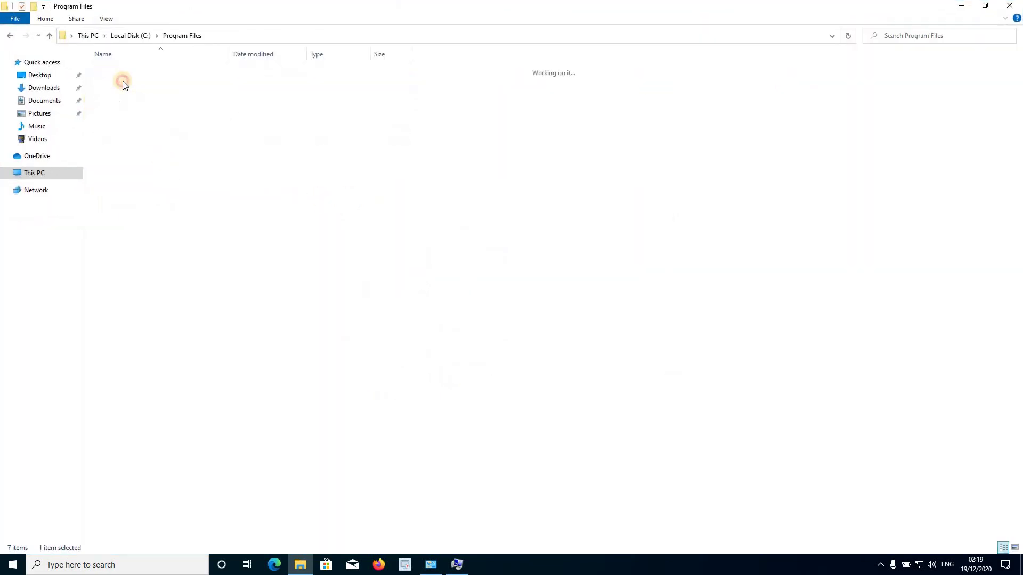
pyautogui.doubleClick(133, 127)
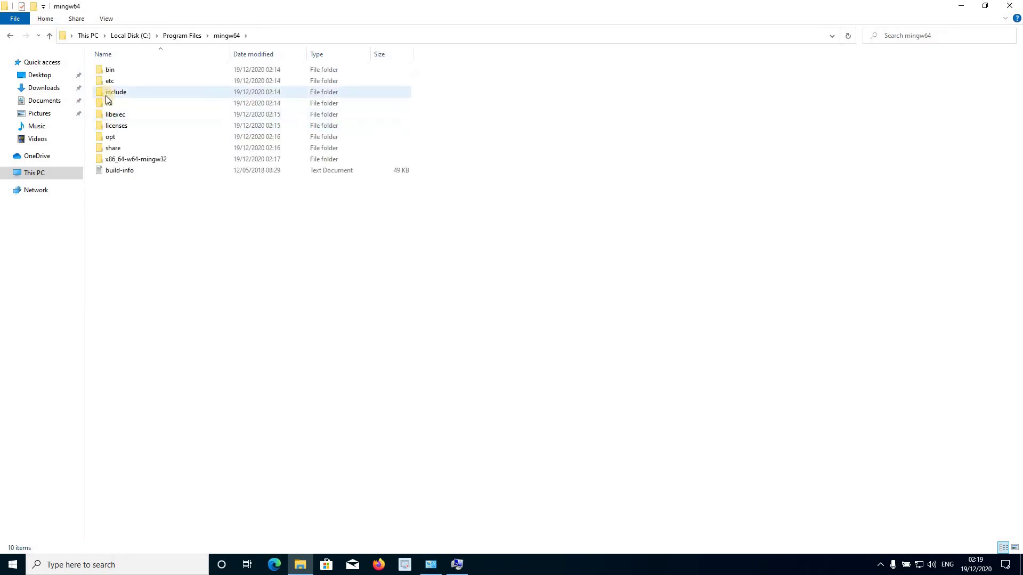
pyautogui.doubleClick(123, 70)
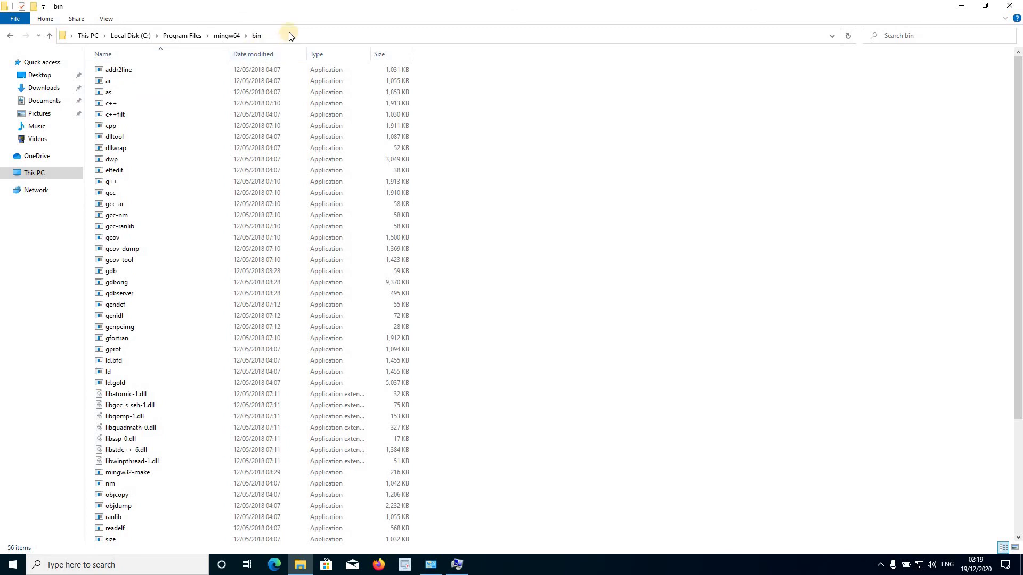
# Copy the path C:\Program Files\mingw64\bin from the address bar and close Explorer
pyautogui.click(335, 34)
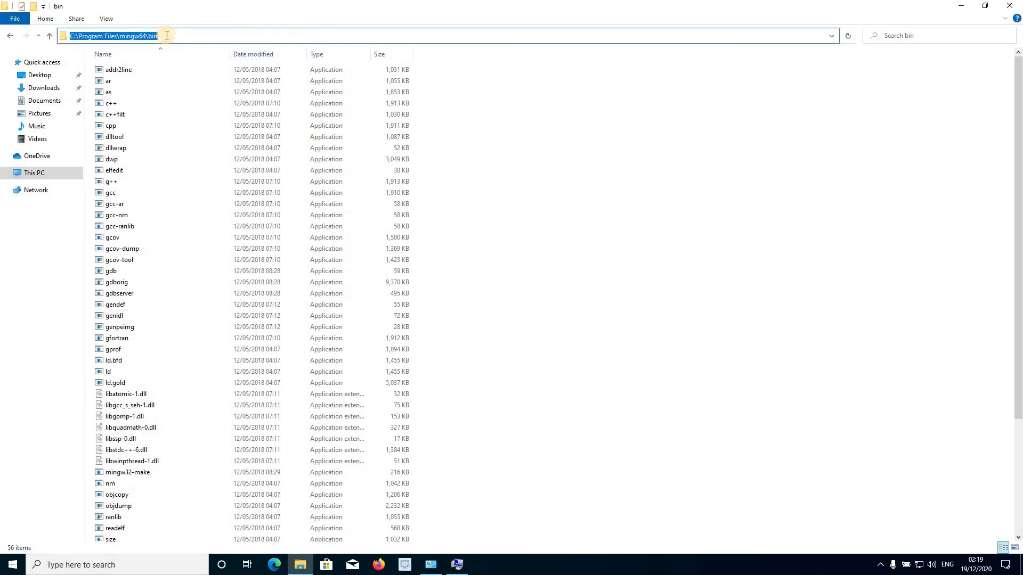
pyautogui.rightClick(127, 36)
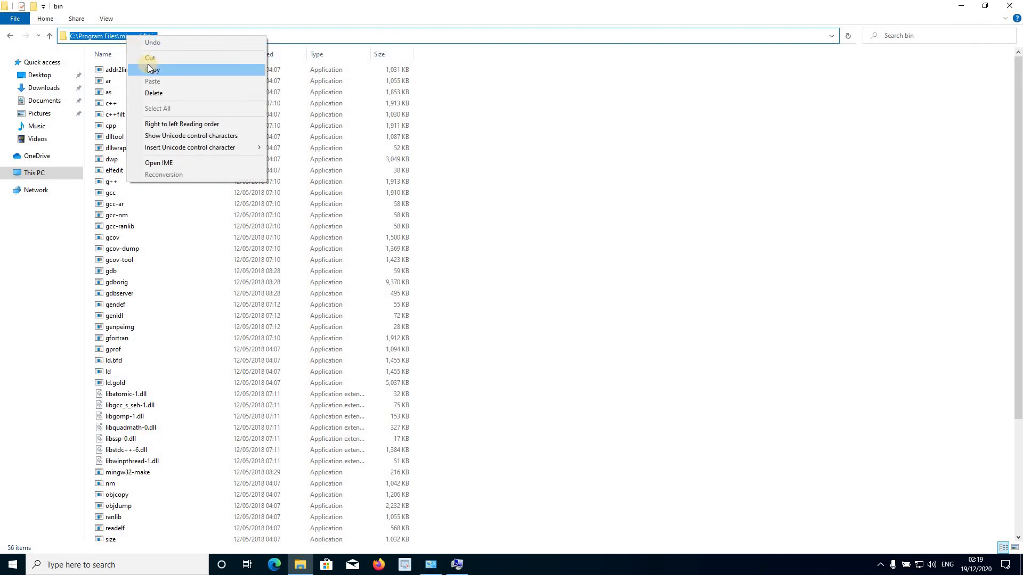
pyautogui.click(150, 69)
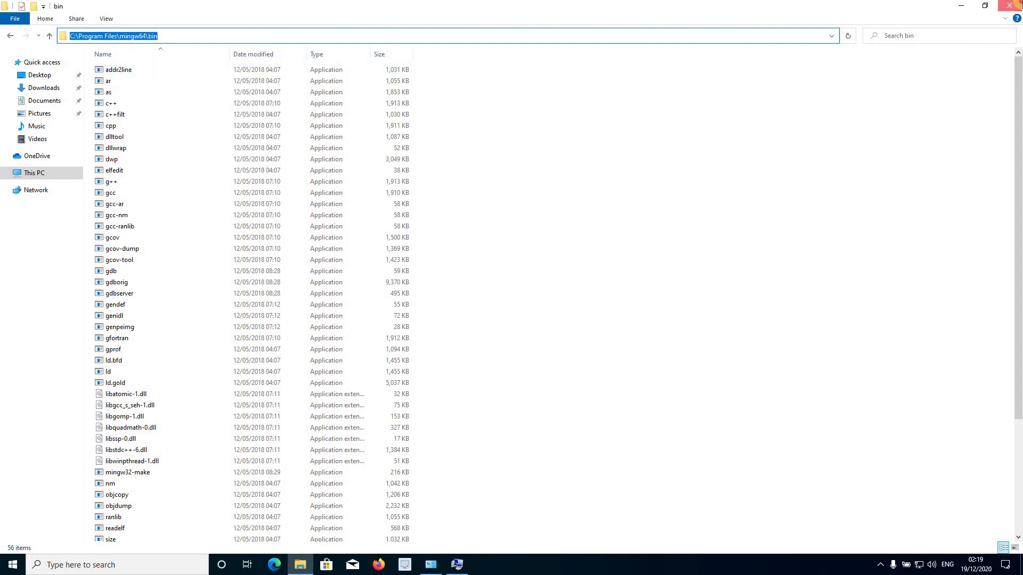
pyautogui.click(1010, 6)
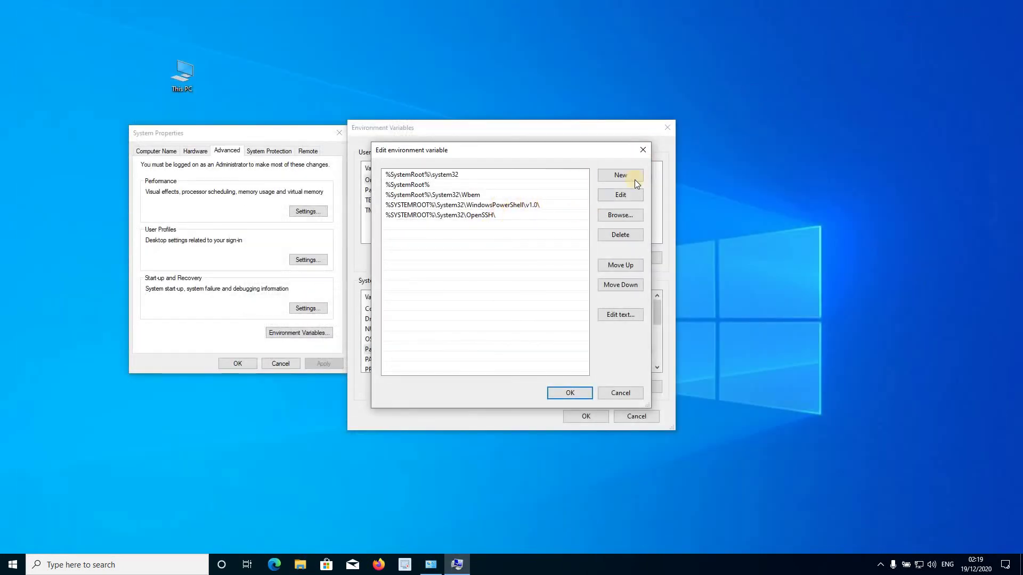
# Paste C:\Program Files\mingw64\bin as a new Path entry and confirm with OK
pyautogui.moveTo(557, 155); pyautogui.dragTo(430, 157)
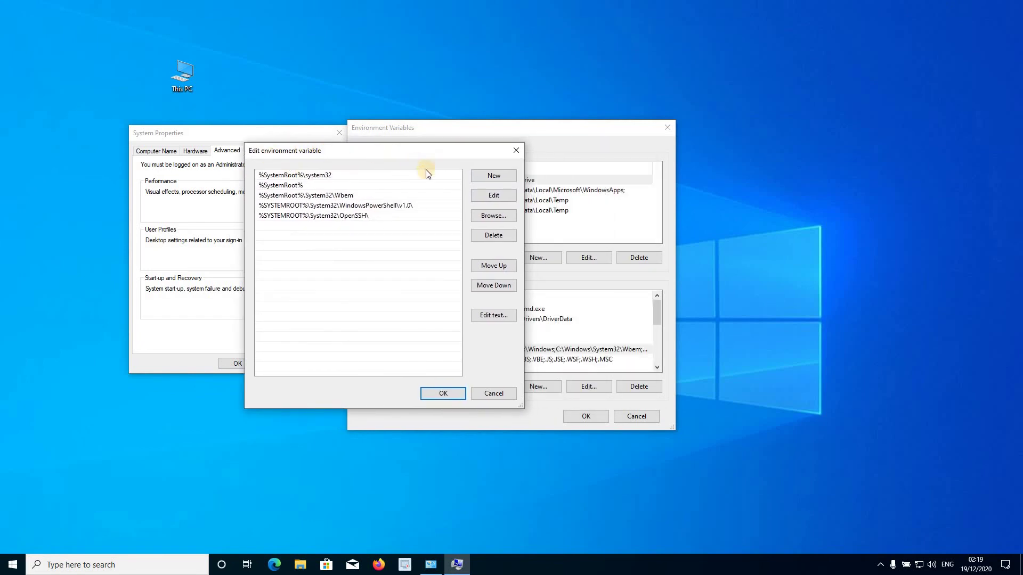
pyautogui.click(494, 176)
pyautogui.rightClick(262, 225)
pyautogui.click(286, 272)
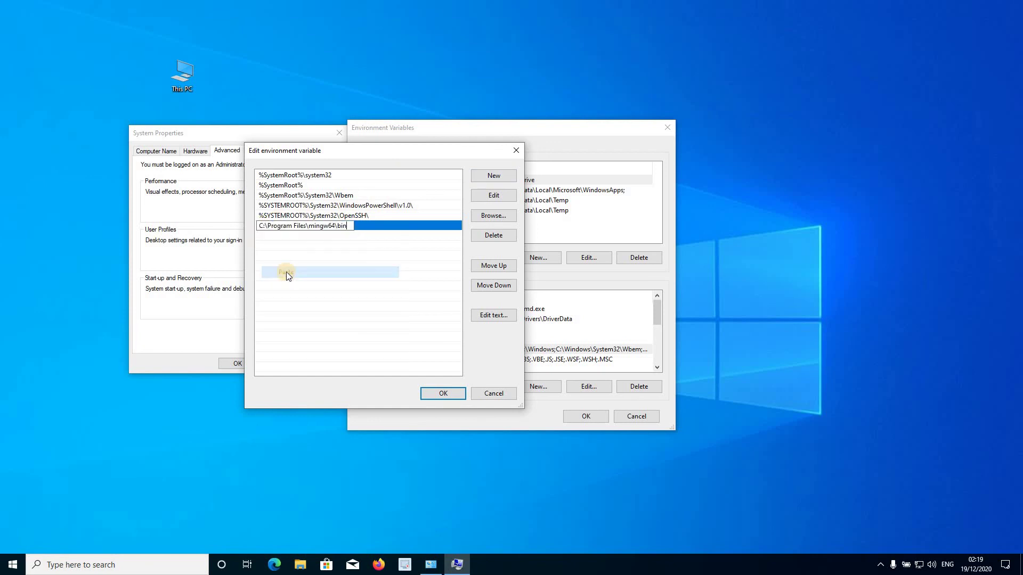
pyautogui.click(440, 392)
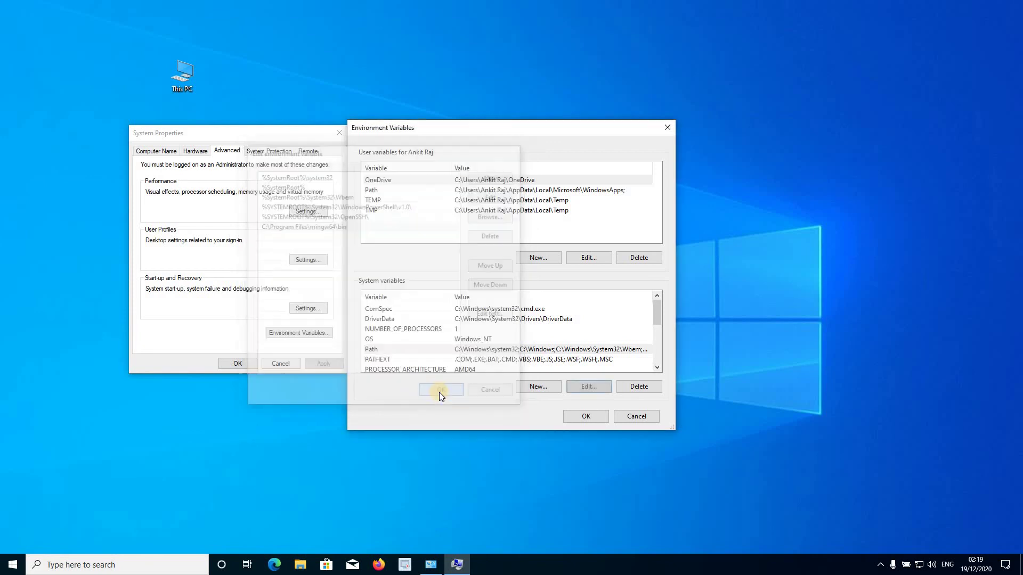
# Confirm with OK in both the Environment Variables and System Properties dialogs
pyautogui.click(583, 416)
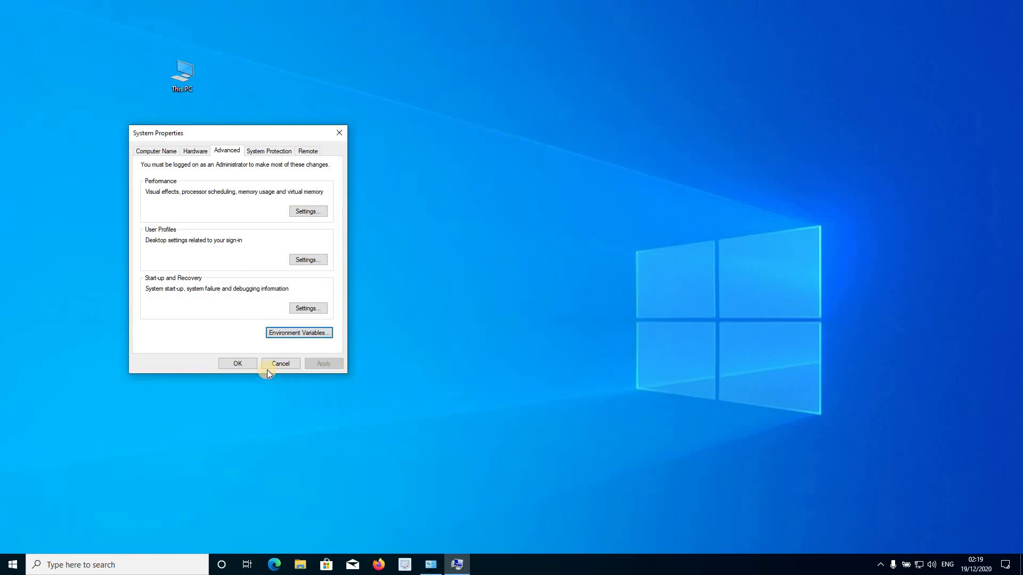
pyautogui.click(243, 365)
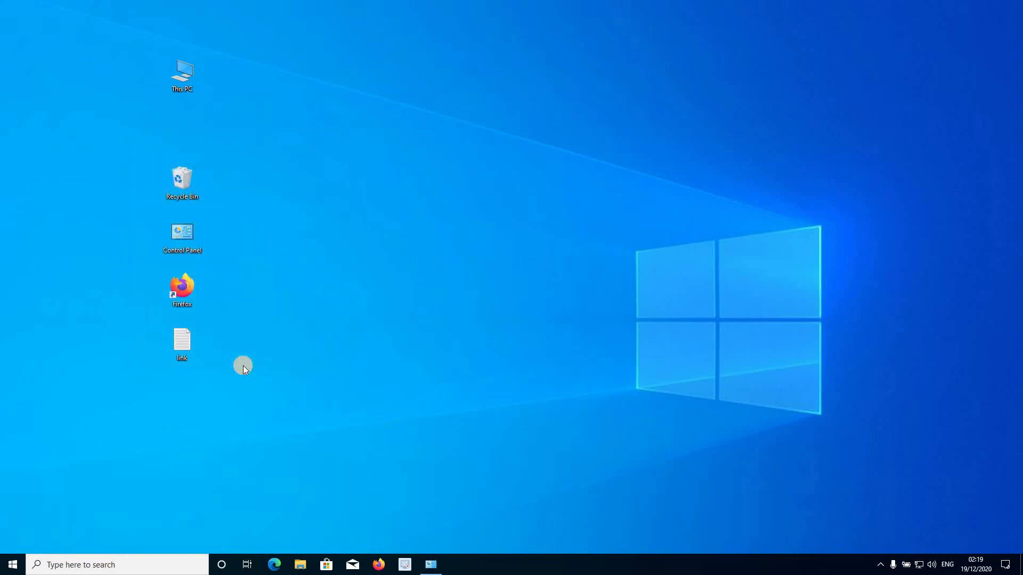